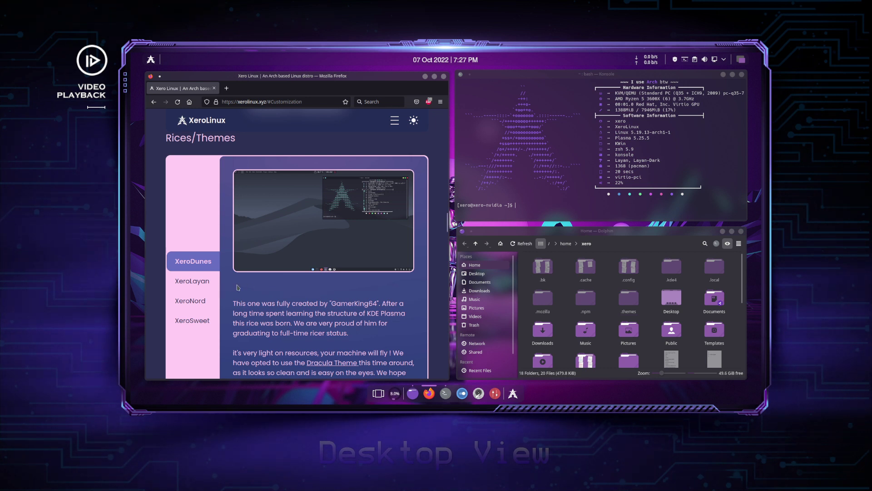
Target the XeroLayan entry in the Rices/Themes sidebar while the XeroDunes theme stays shown.
mouse_move(255, 265)
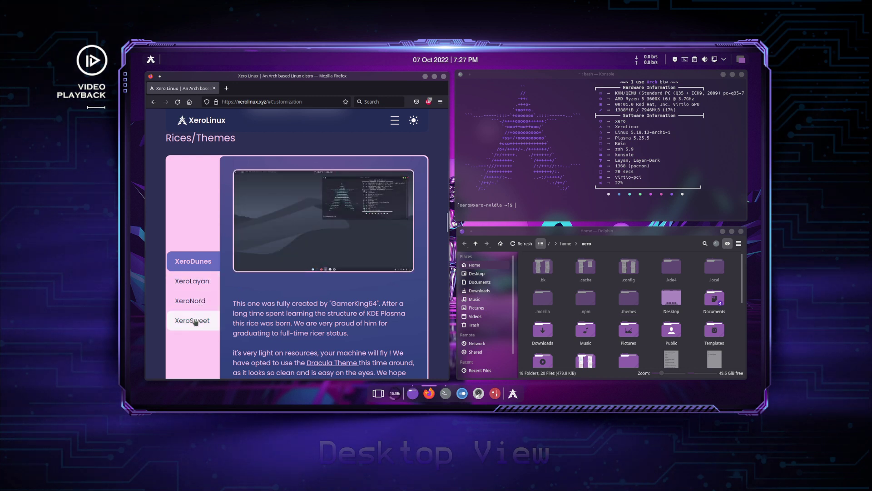
Enlarge and close the XeroLayan and XeroNord preview screenshots.
click(202, 283)
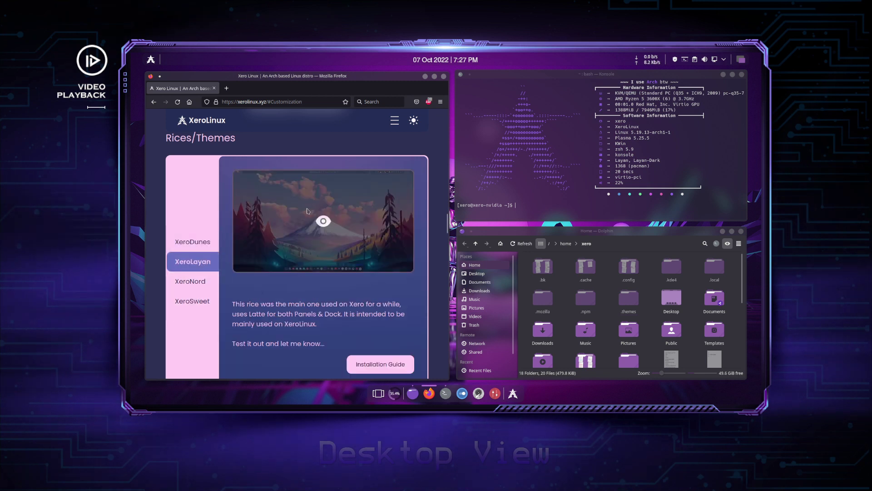
click(322, 222)
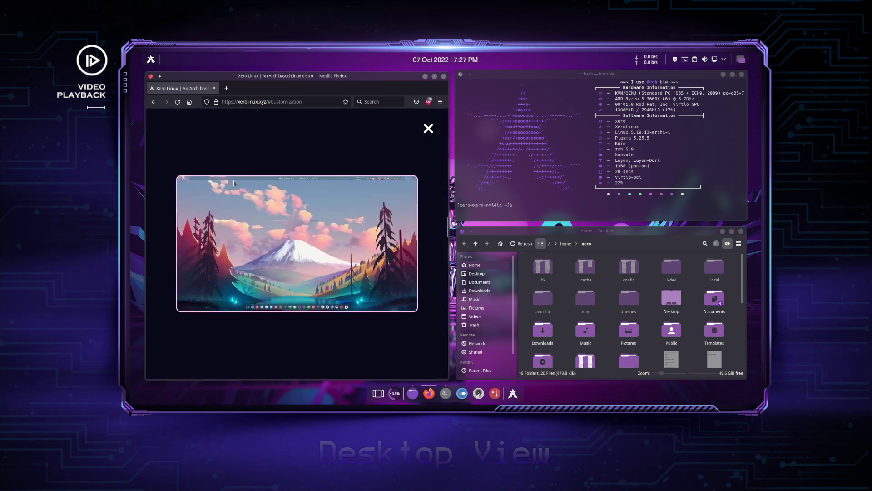
click(331, 156)
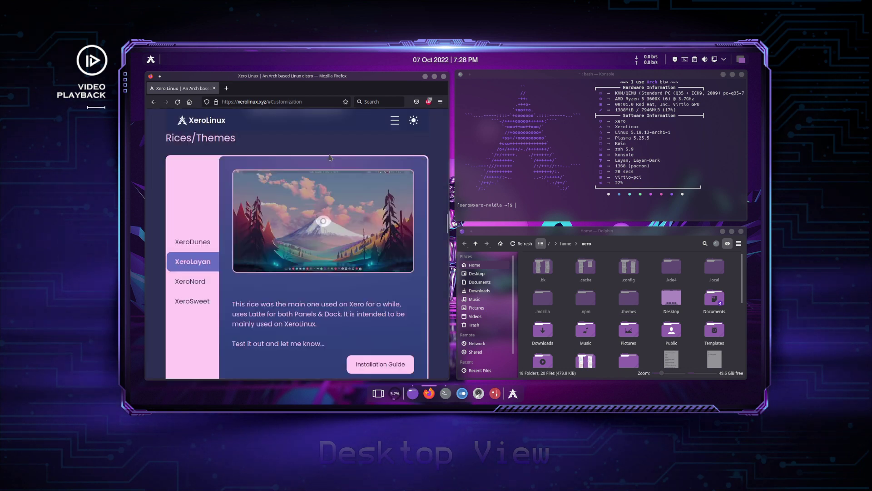
click(200, 282)
click(293, 223)
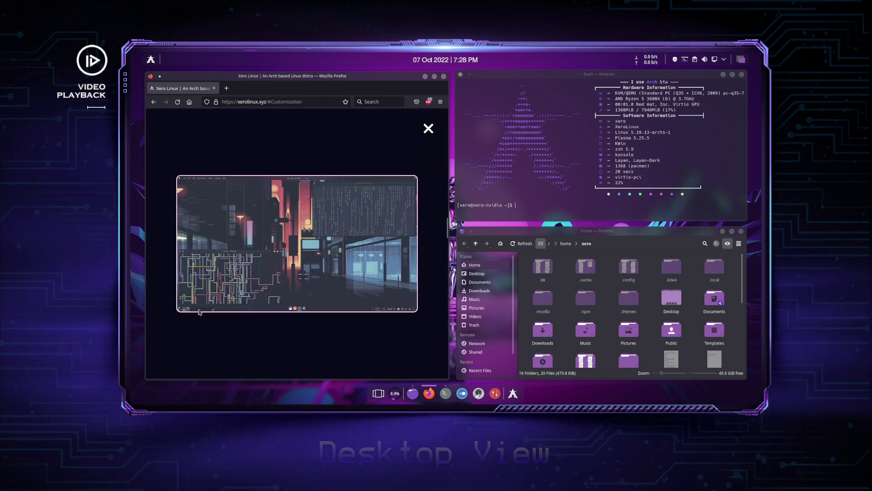
click(428, 129)
View the enlarged XeroSweet screenshot, then return to the XeroNord rice.
click(188, 295)
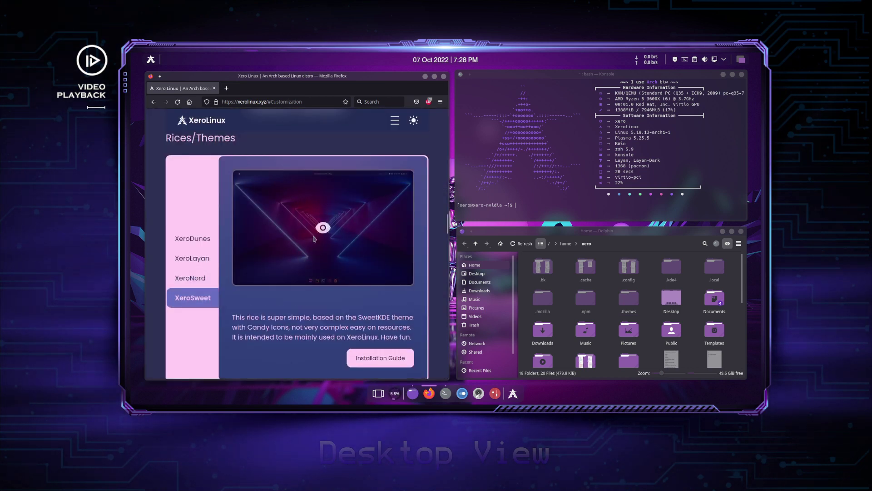
click(328, 244)
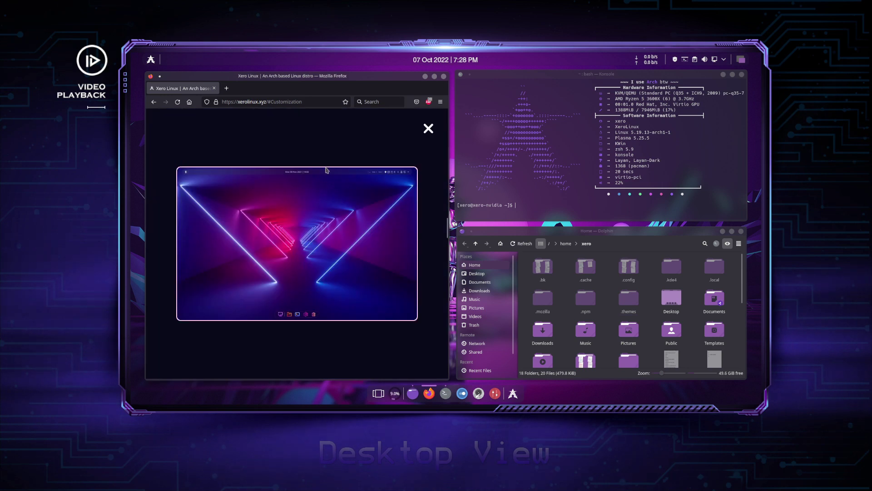
click(305, 335)
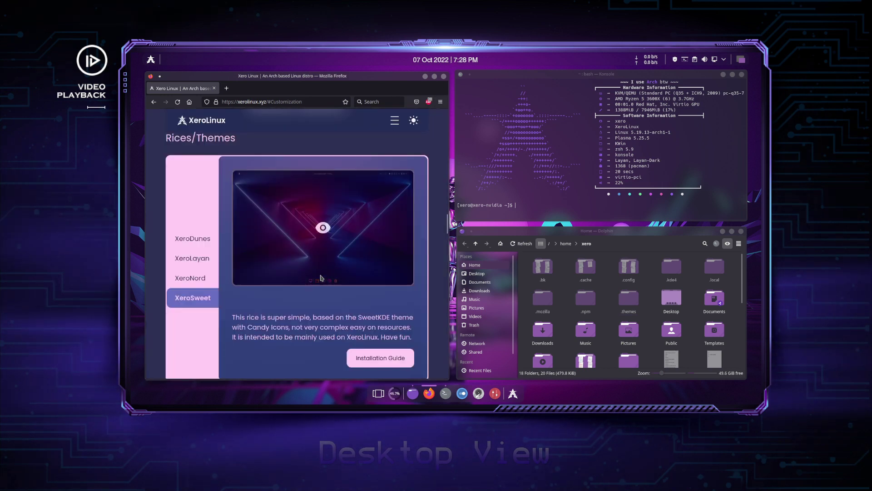
click(196, 278)
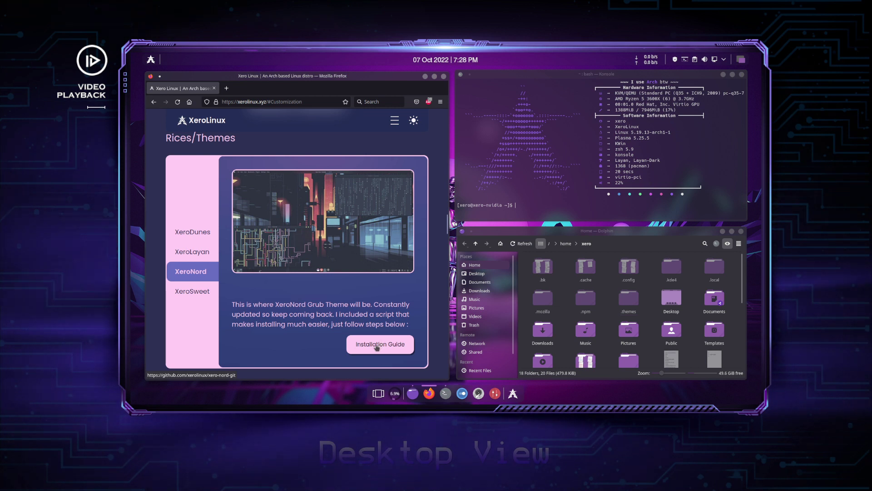
Open the XeroNord installation guide on GitHub and its install.sh script.
click(377, 347)
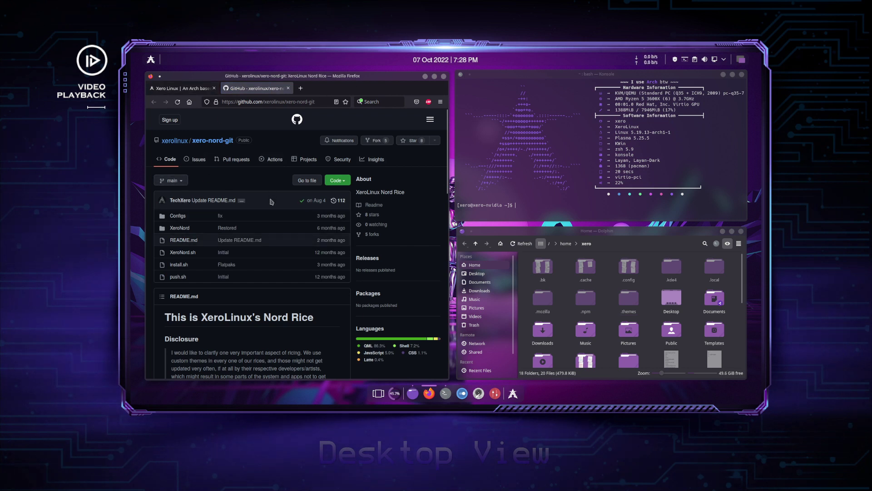
click(184, 265)
scroll(253, 240, down, 3)
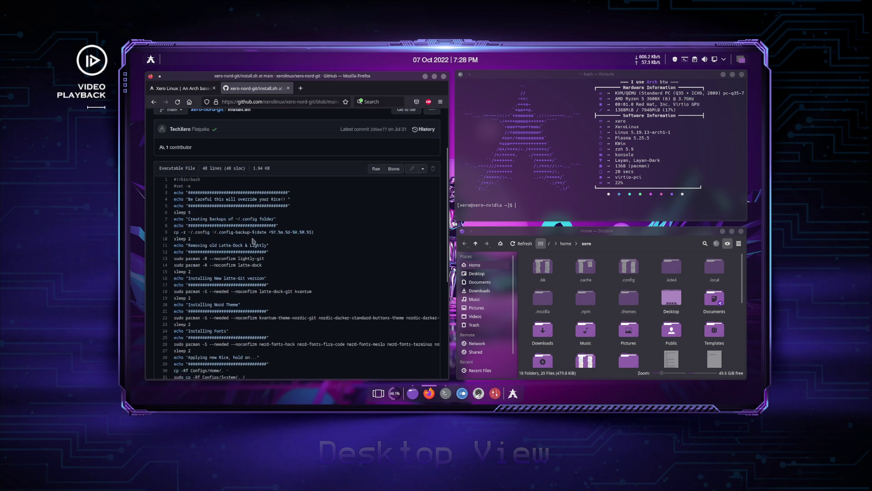
scroll(253, 241, down, 1)
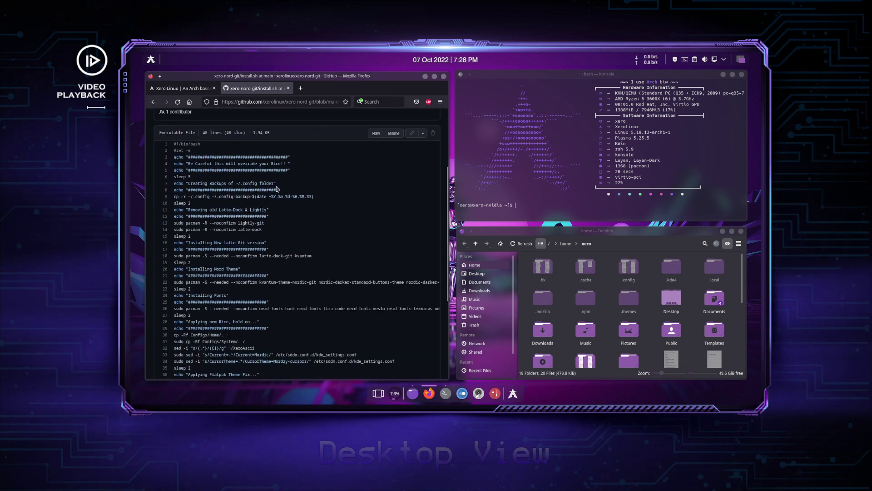
Highlight the config backup, lightly-git/latte-dock removal and latte-dock-git/kvantum install commands.
drag(177, 196, 323, 199)
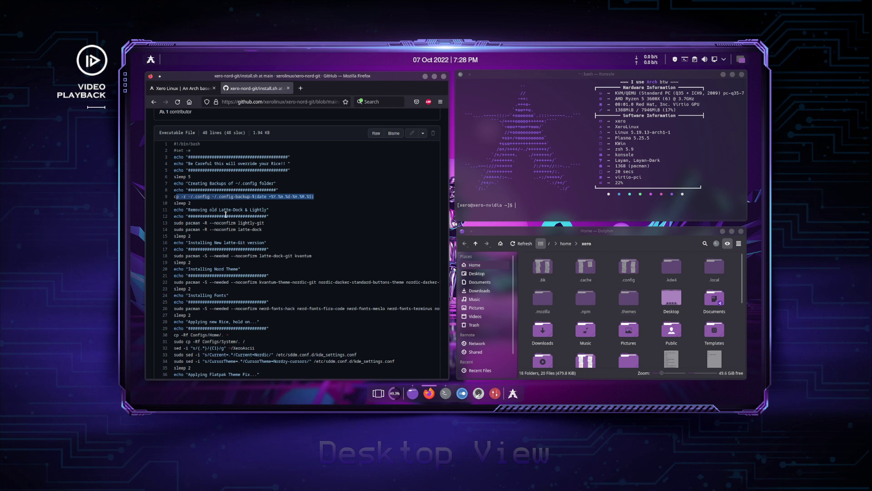
drag(174, 223, 265, 222)
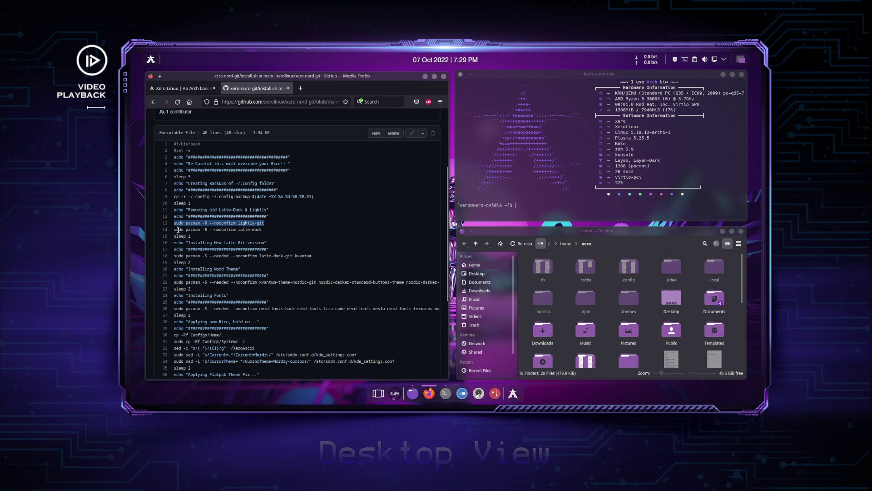
drag(239, 229, 271, 231)
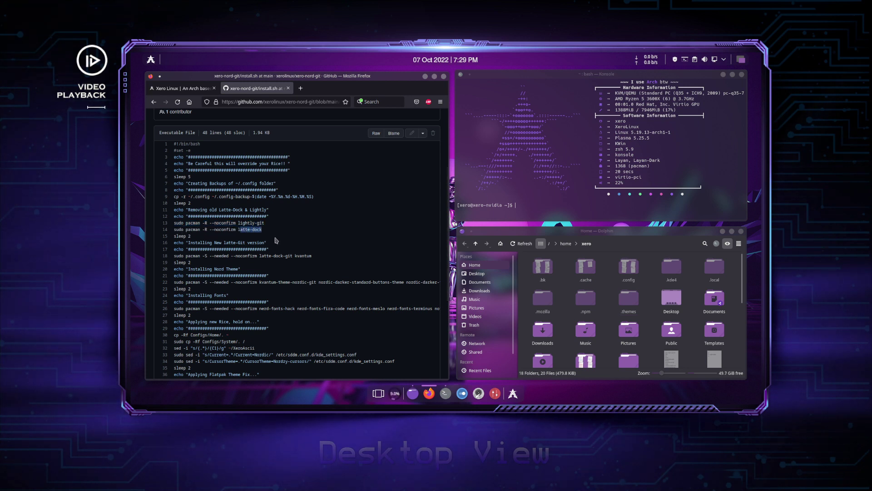
scroll(277, 239, down, 3)
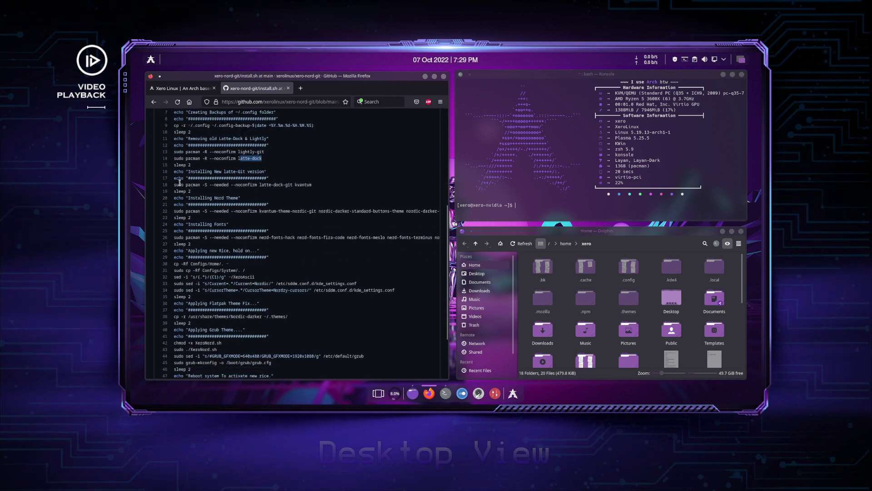
drag(178, 184, 321, 184)
scroll(300, 195, down, 2)
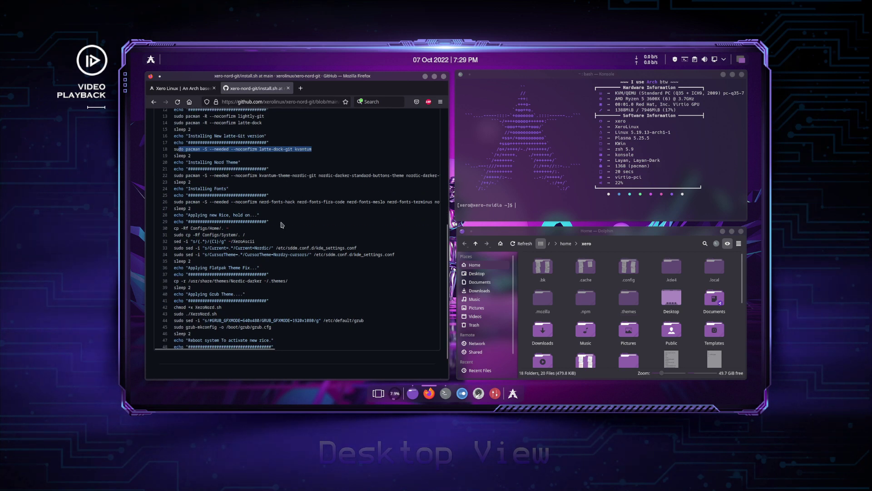
scroll(282, 225, up, 2)
scroll(240, 211, up, 3)
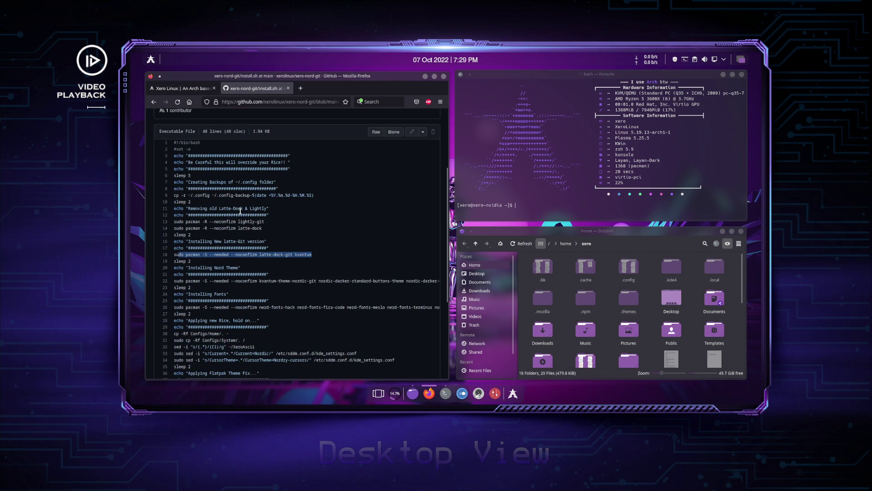
scroll(241, 210, up, 4)
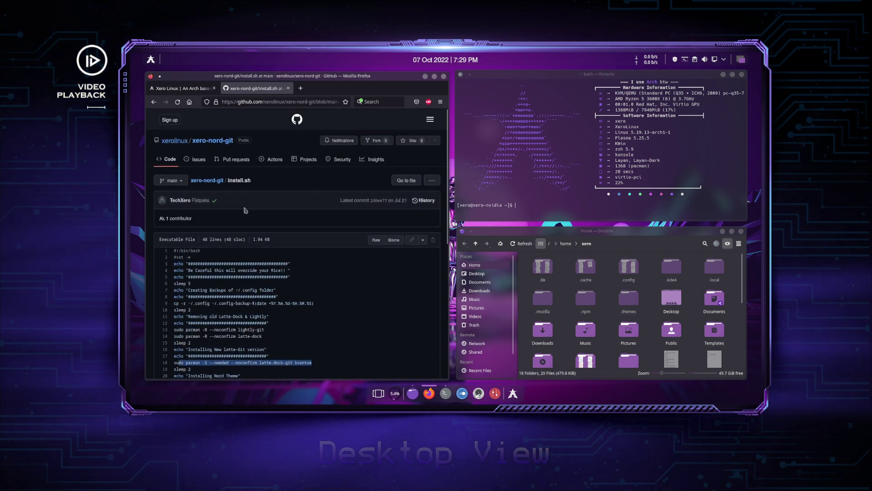
Return to the xero-nord-git repository and read its README past the disclosure down to Installation.
key(alt+Left)
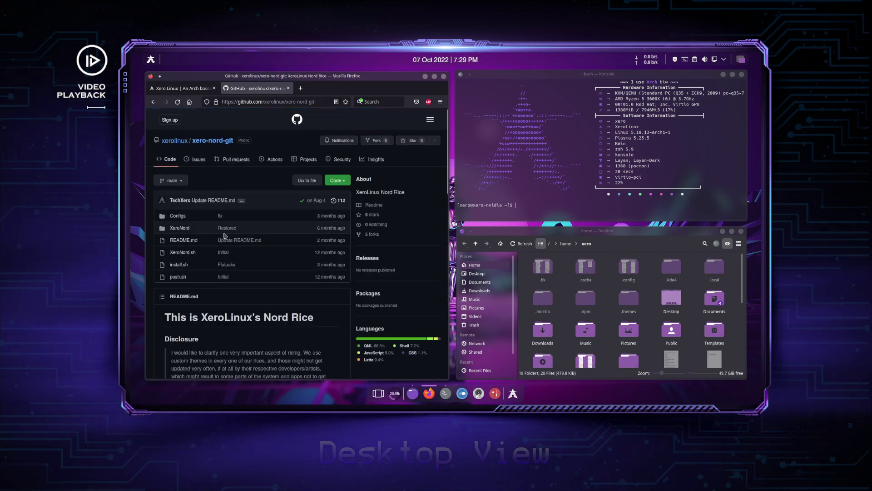
scroll(183, 194, down, 4)
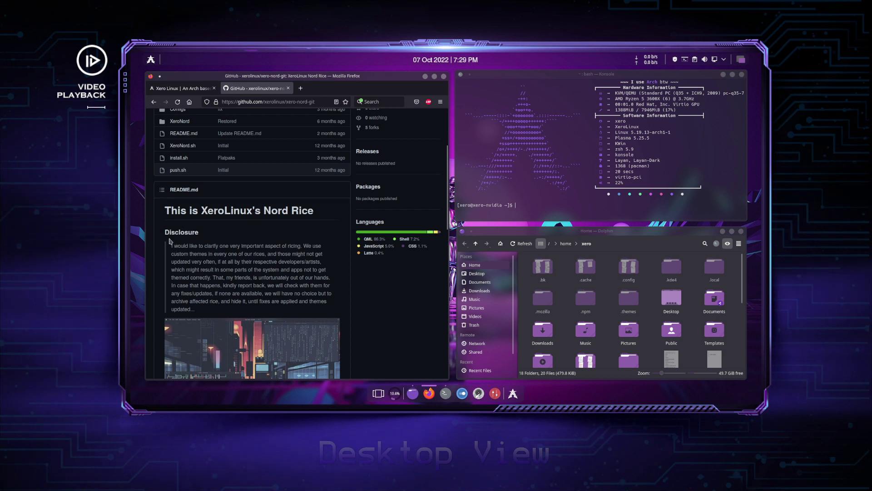
scroll(171, 223, down, 1)
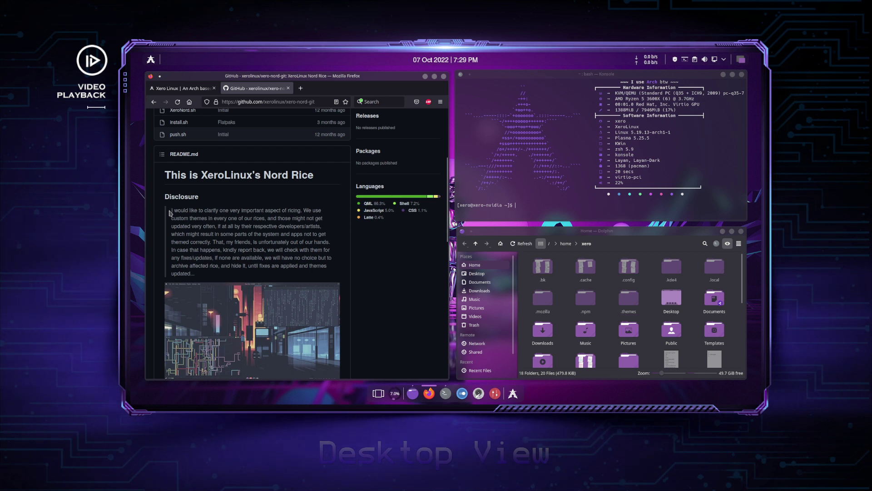
drag(170, 212, 213, 212)
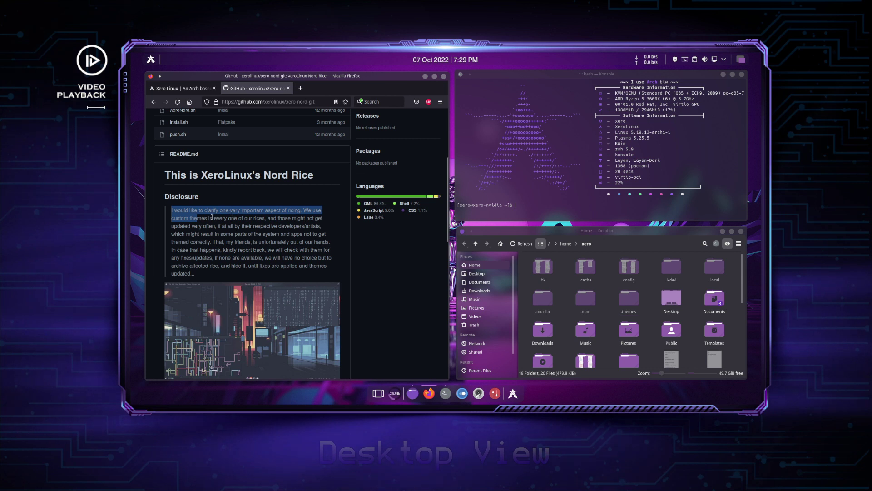
click(196, 220)
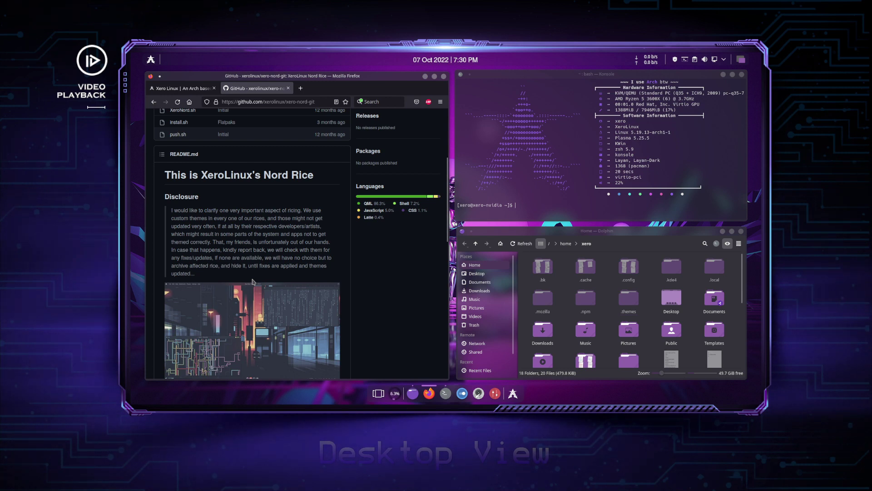
scroll(253, 282, down, 4)
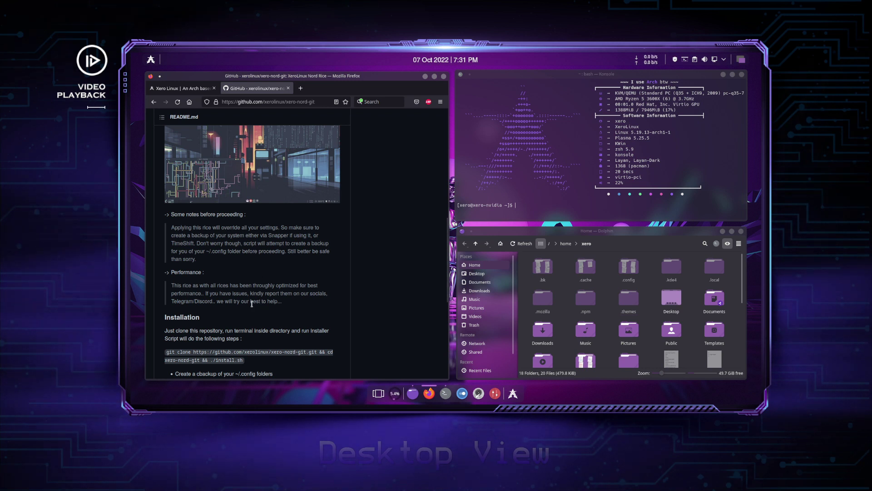
Copy the git clone and ./install.sh command from the README.
scroll(252, 303, down, 3)
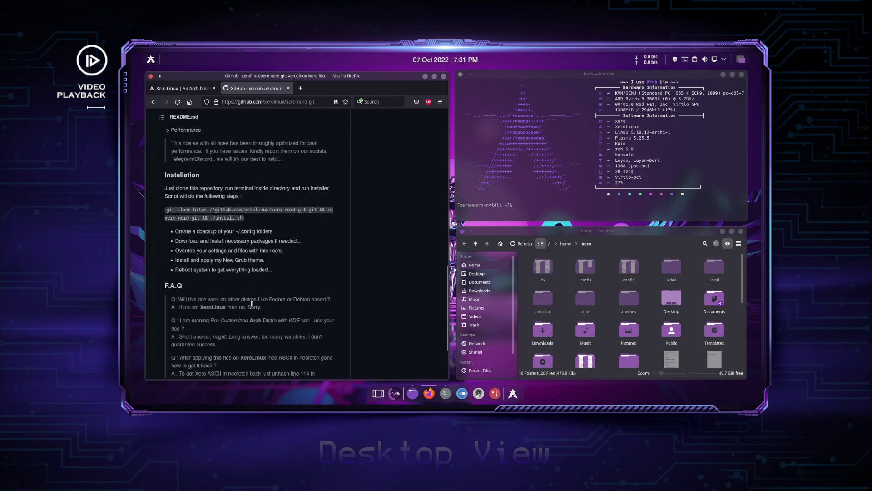
drag(166, 210, 227, 218)
right_click(230, 216)
click(246, 223)
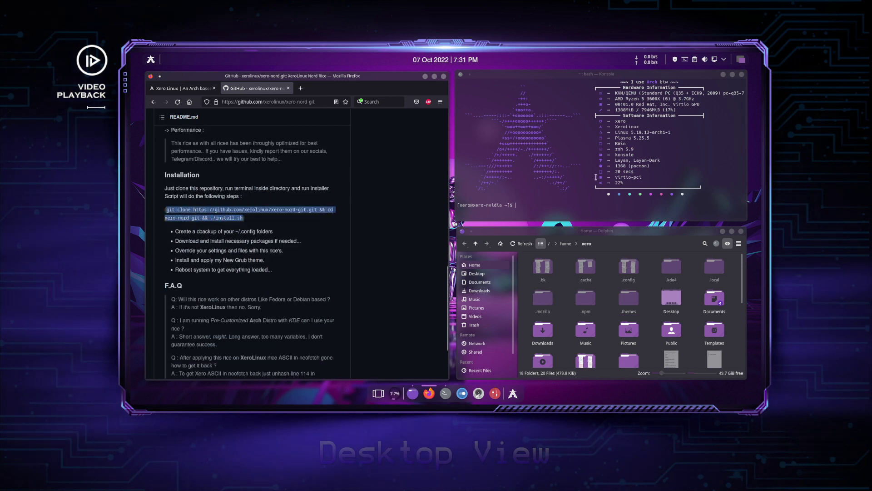
Paste the command into Konsole and run it, re-running after the existing-folder error.
middle_click(561, 201)
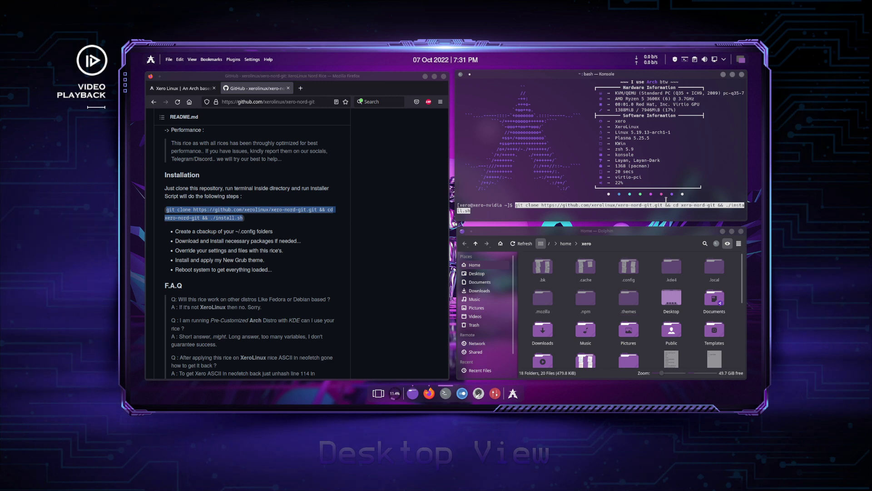
key(Return)
key(Up)
key(Return)
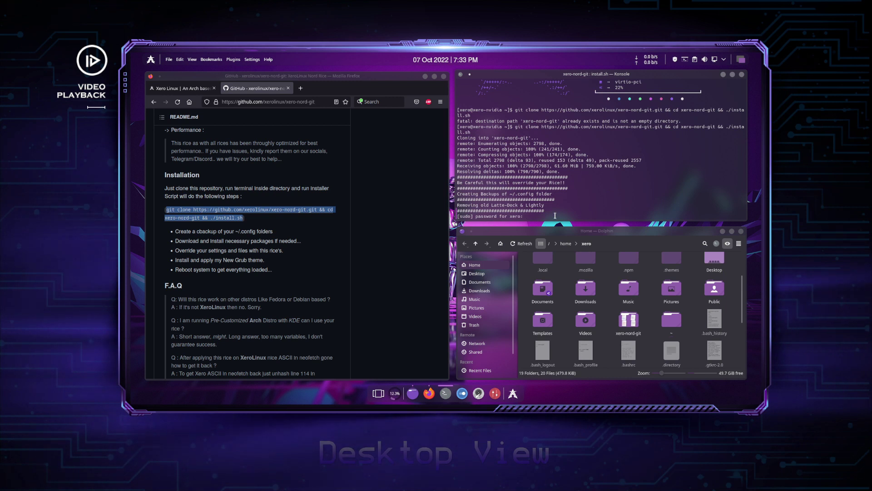
Submit the sudo password so install.sh finishes and updates GRUB with the XeroNord theme.
key(Return)
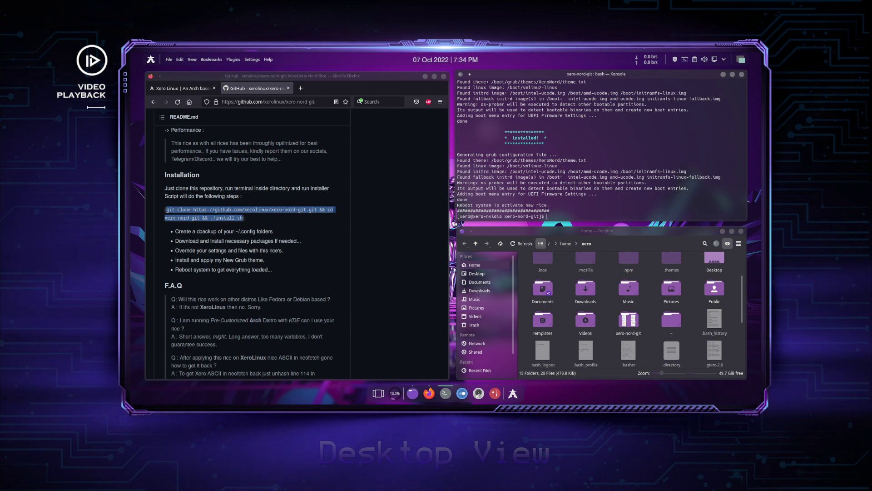
Reboot with the reboot command and boot XeroLinux from the new Nordic GRUB menu.
text(reboot)
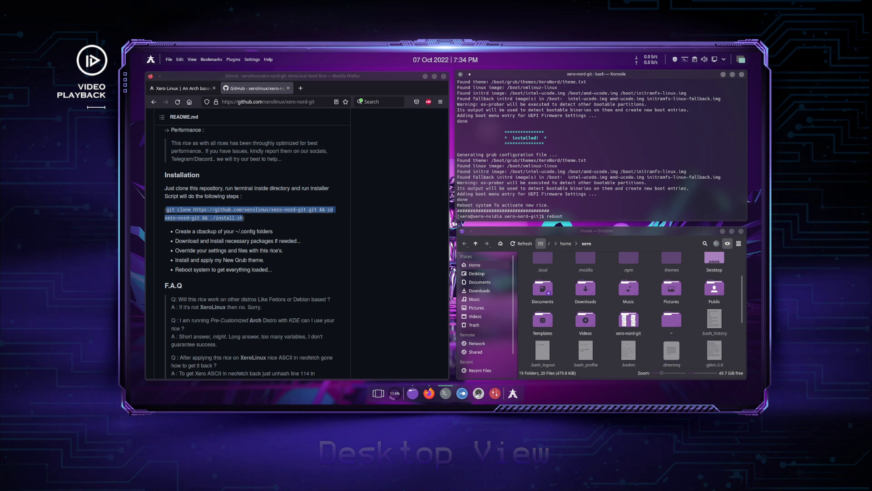
key(Return)
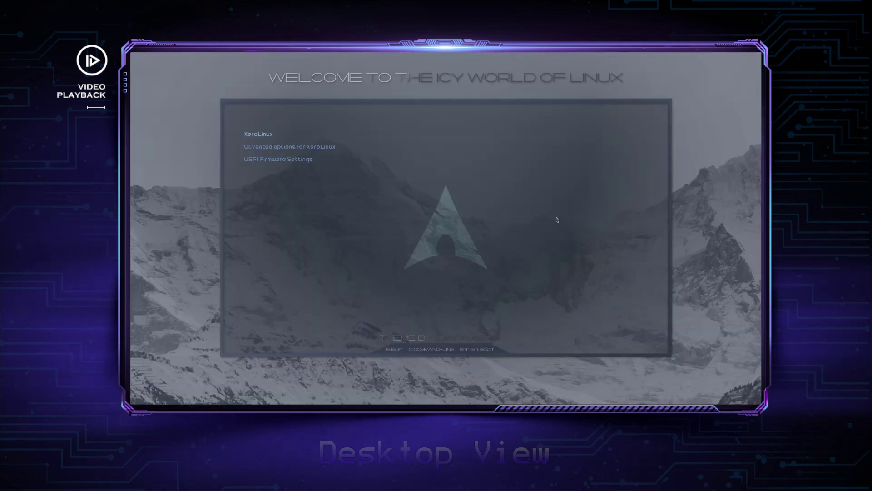
key(Down)
key(Down)
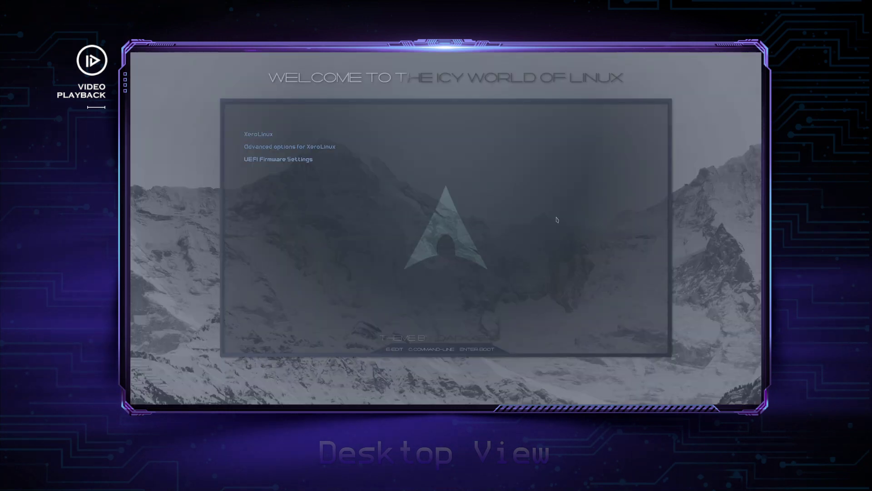
key(Up)
key(Up)
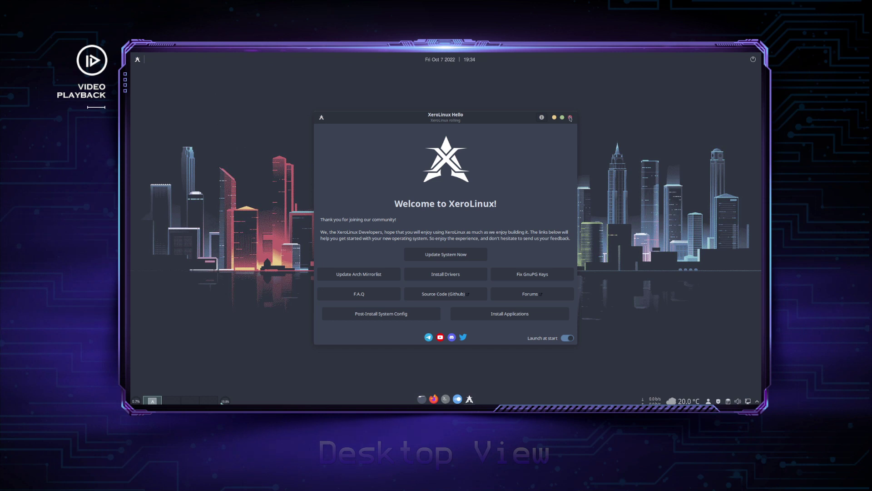
Close XeroLinux Hello, then open and close a Konsole terminal from the dock.
click(570, 118)
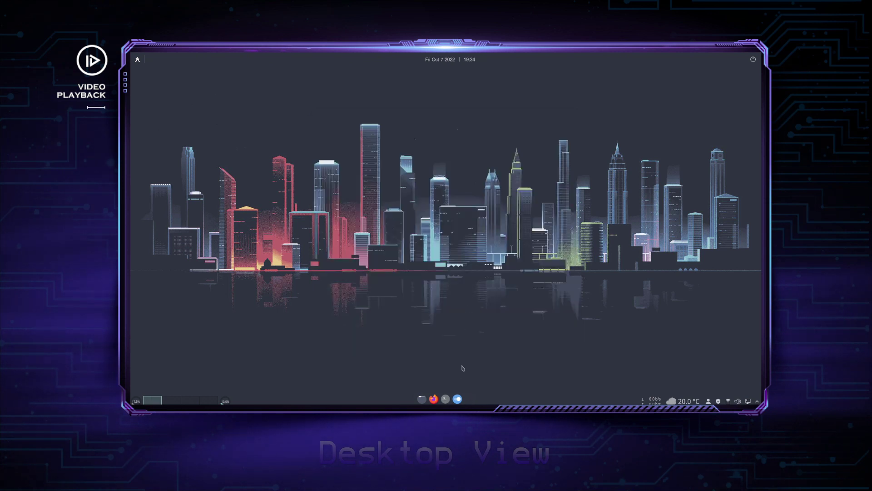
click(451, 399)
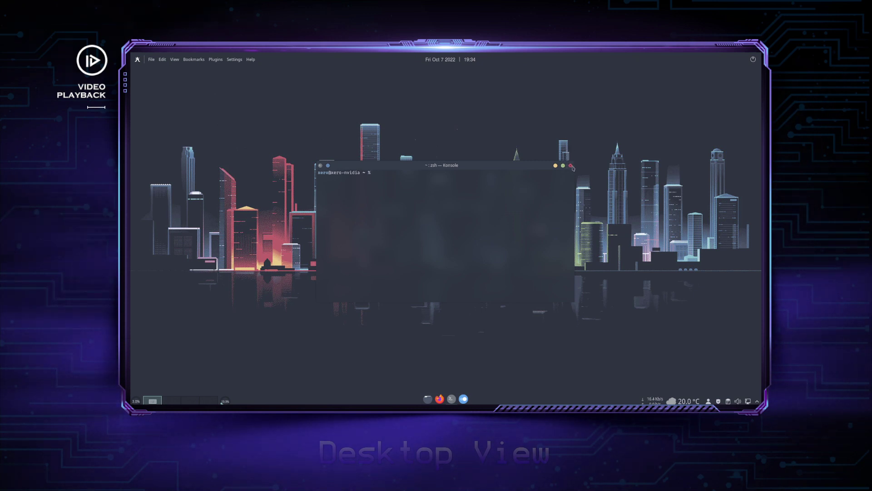
click(569, 166)
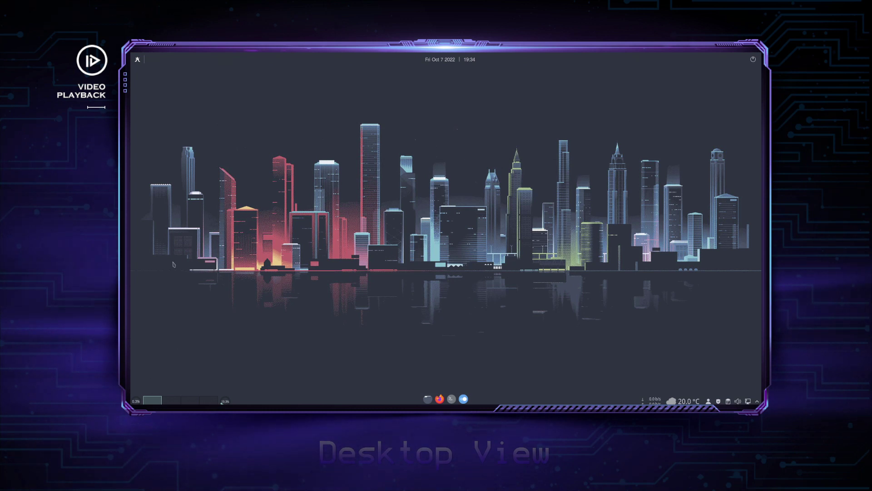
Launch XeroLinux Hello and run Switch to ZSH with OMZ/P10K, entering the sudo password.
click(134, 61)
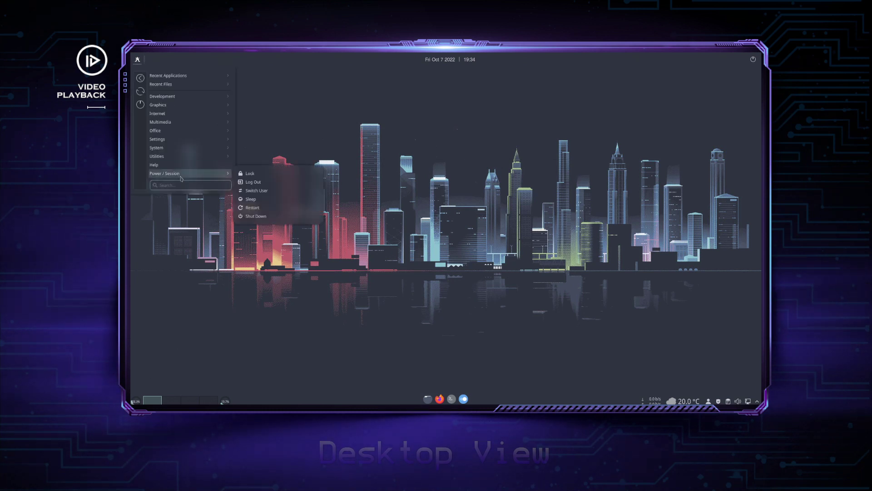
mouse_move(182, 148)
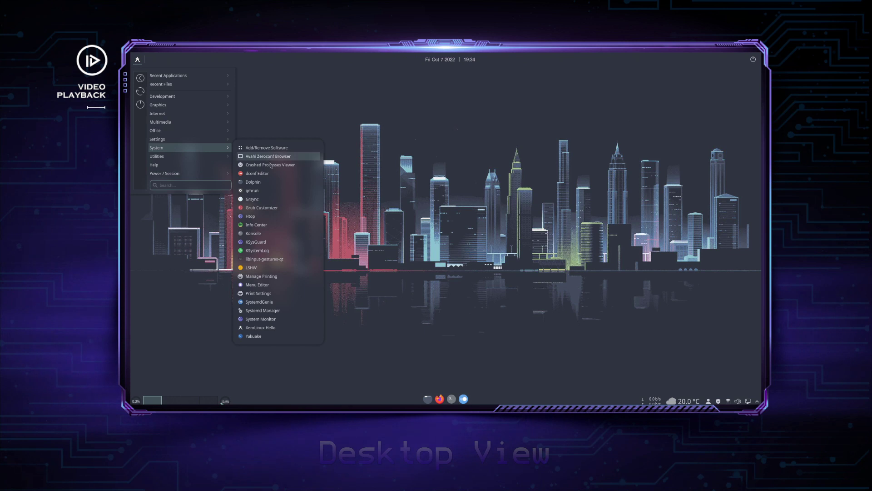
click(359, 296)
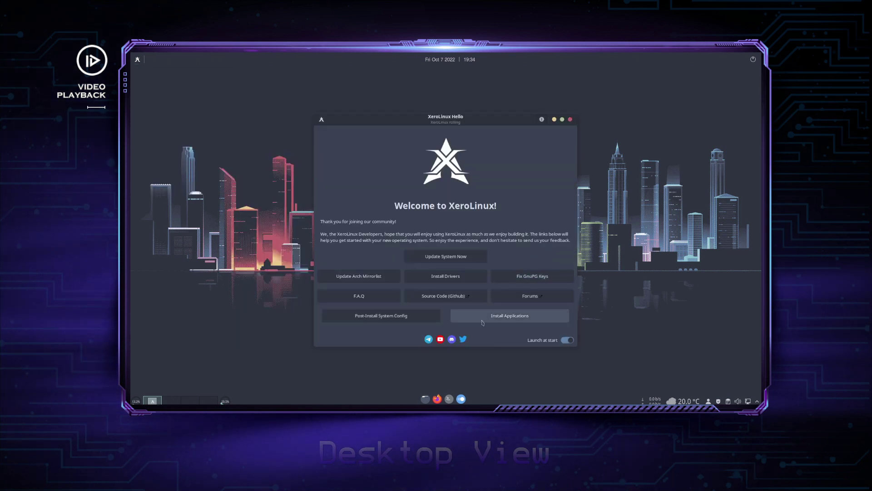
click(397, 317)
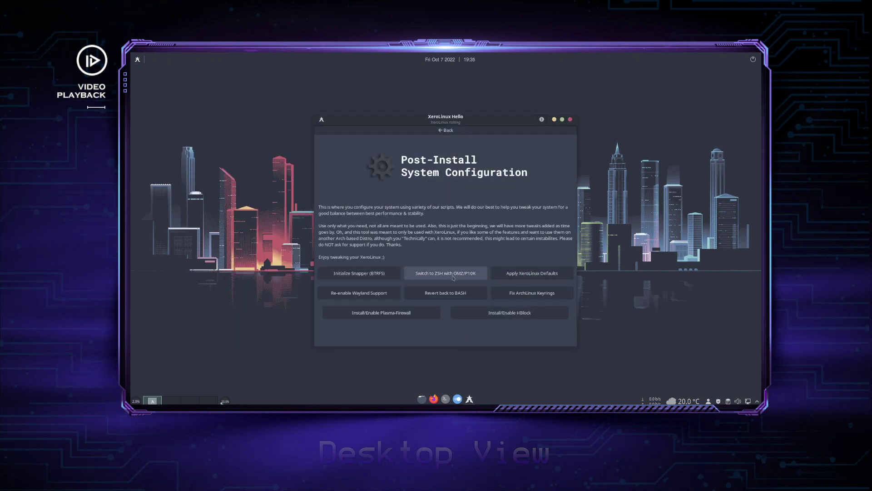
click(450, 273)
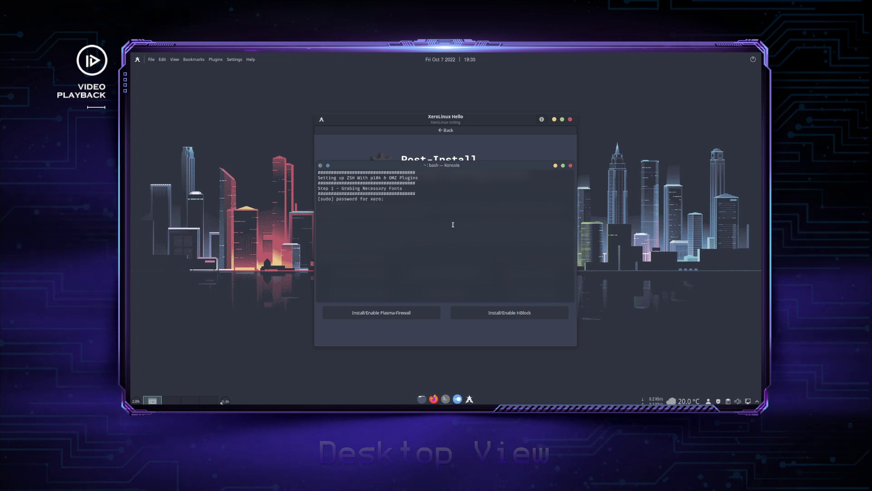
key(Return)
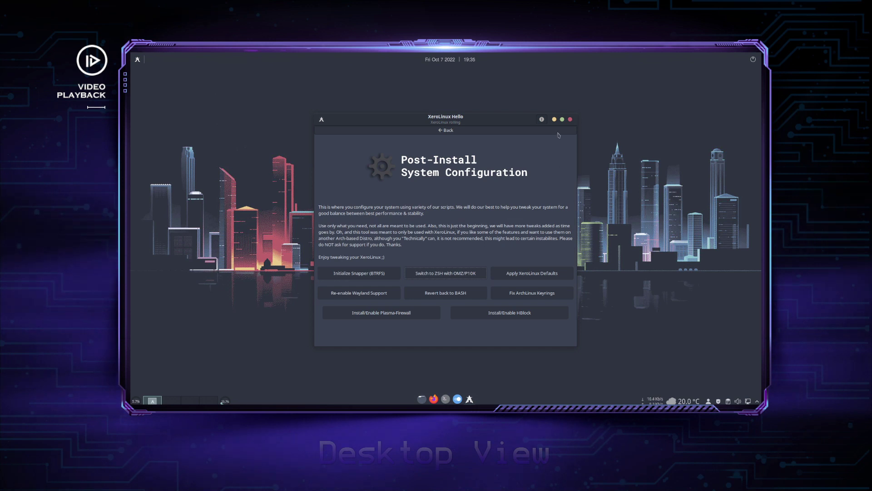
Close XeroLinux Hello, open Konsole from the dock and move it to the top-right corner.
click(571, 119)
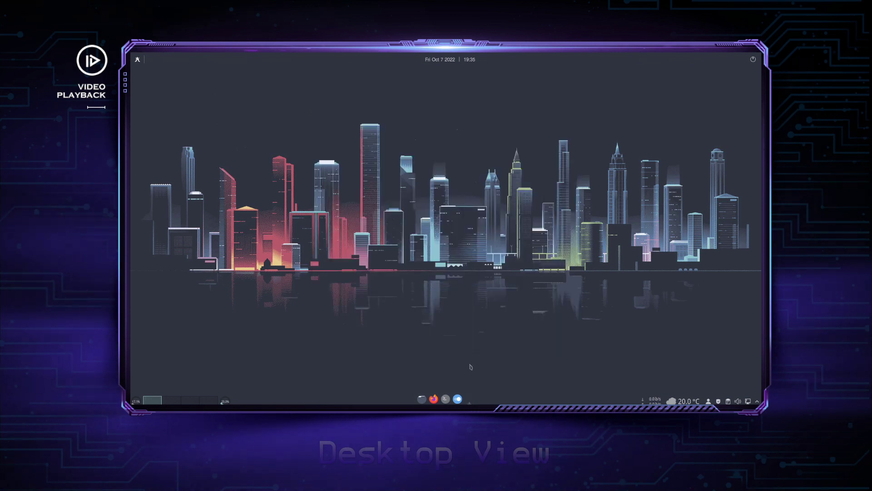
click(450, 399)
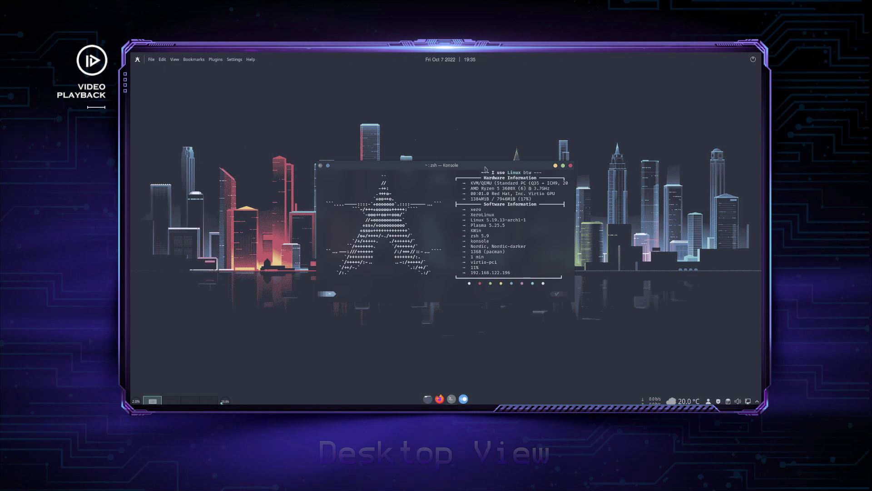
drag(485, 166, 666, 74)
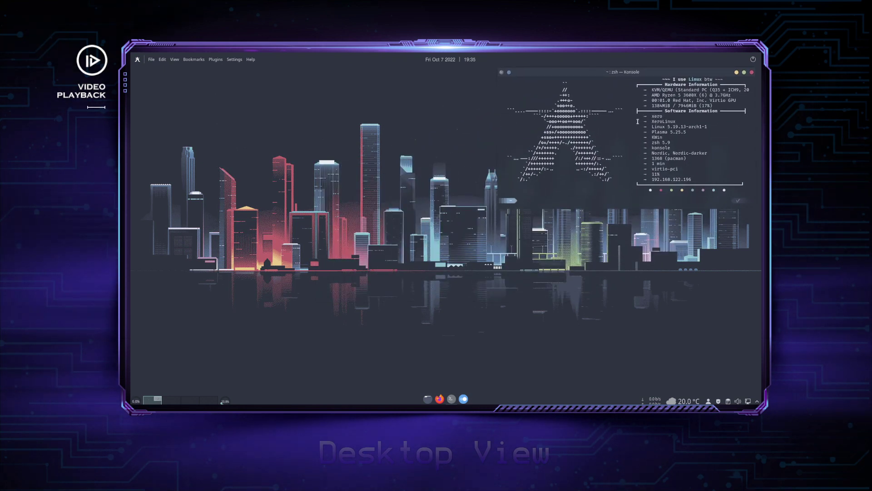